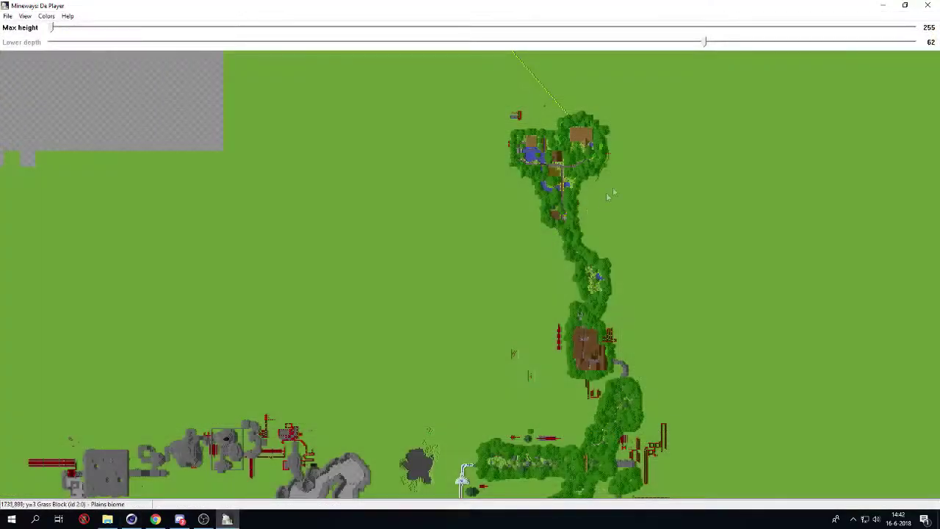
drag(606, 192, 538, 235)
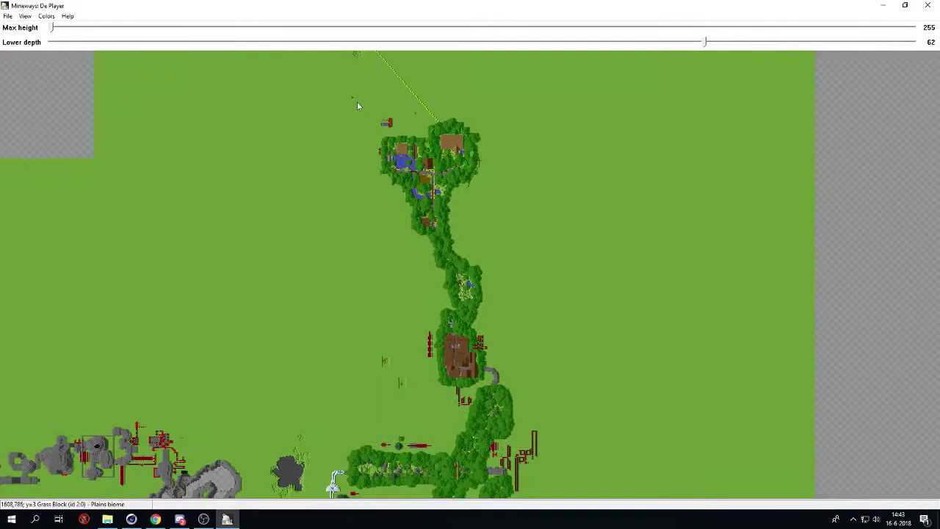
right_drag(352, 96, 490, 202)
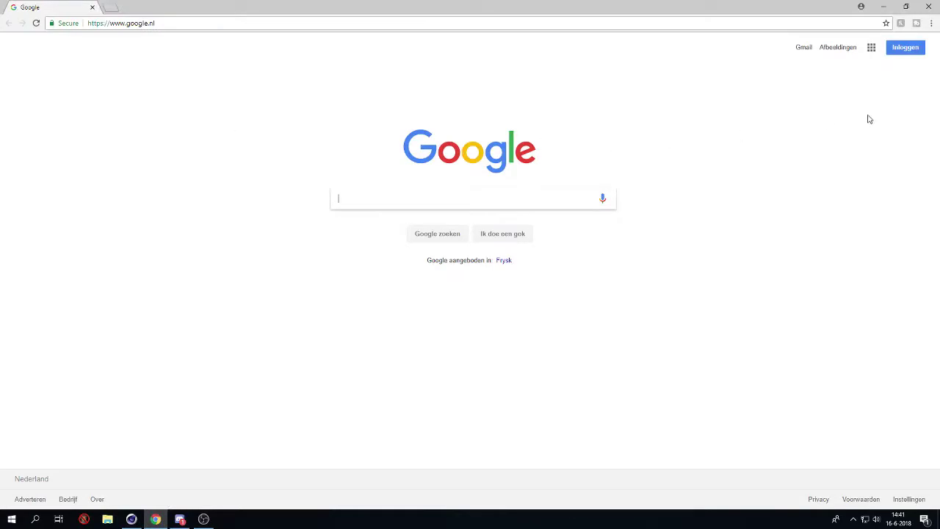
Search Google for "mineways" and download Mineways for Windows from its official site
text(mineways)
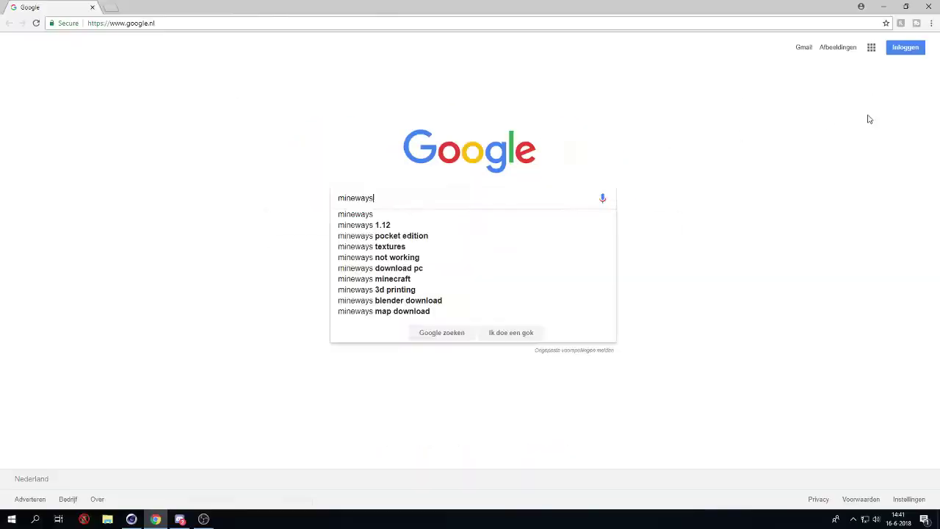
key(Return)
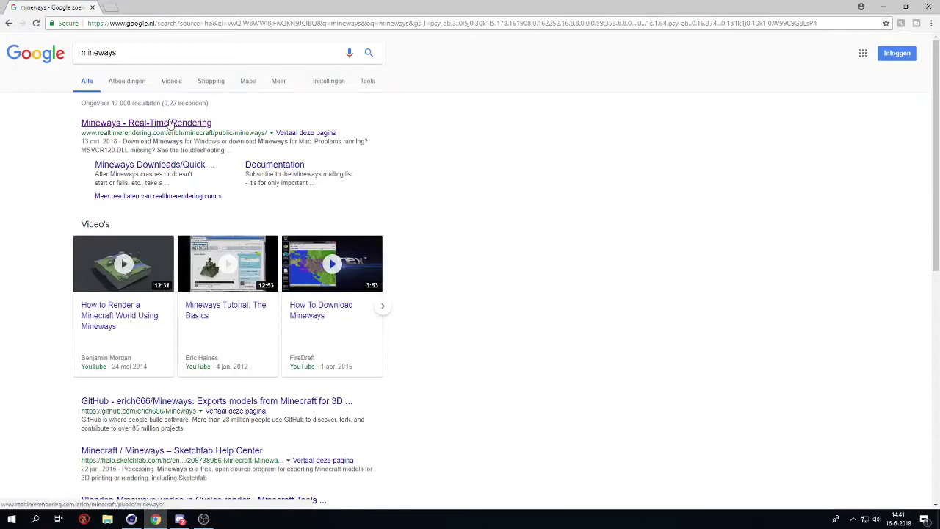
click(169, 123)
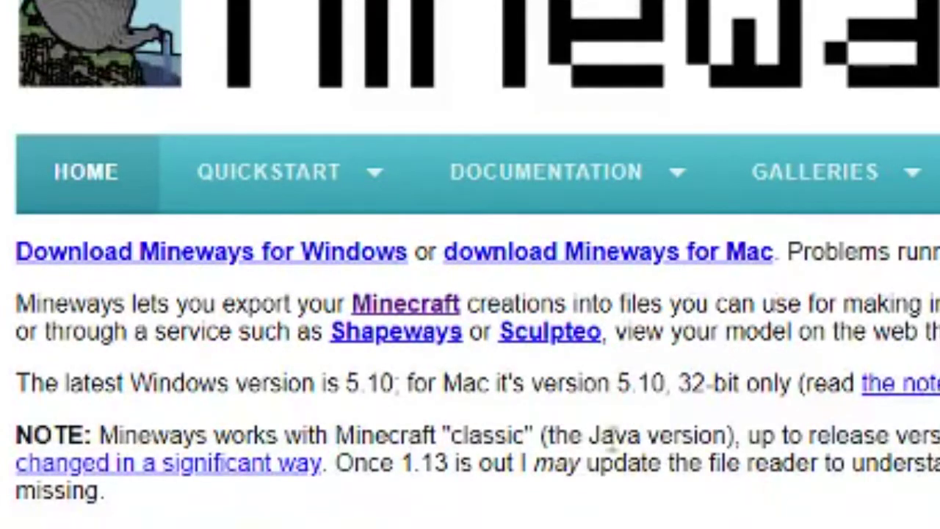
click(343, 257)
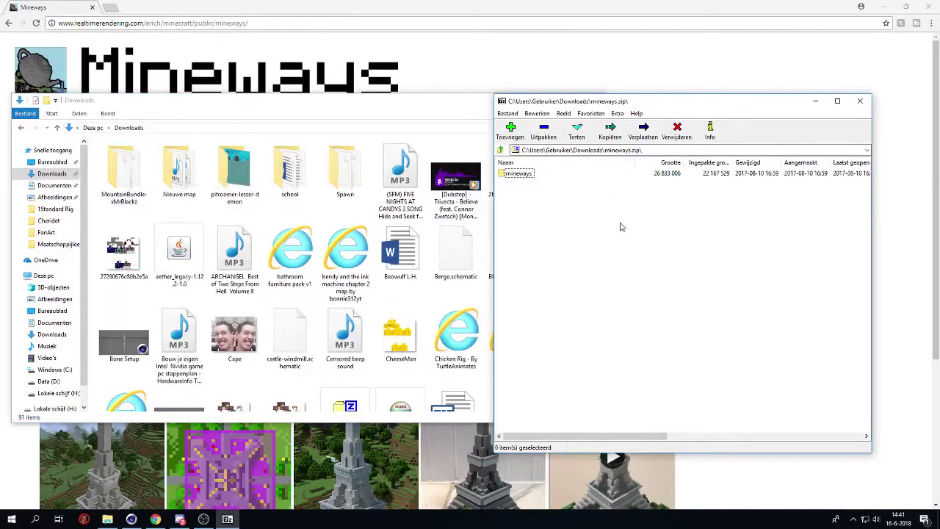
Extract the mineways folder from mineways.zip into Downloads and launch the Mineways application from it in a maximized window
drag(519, 173, 212, 254)
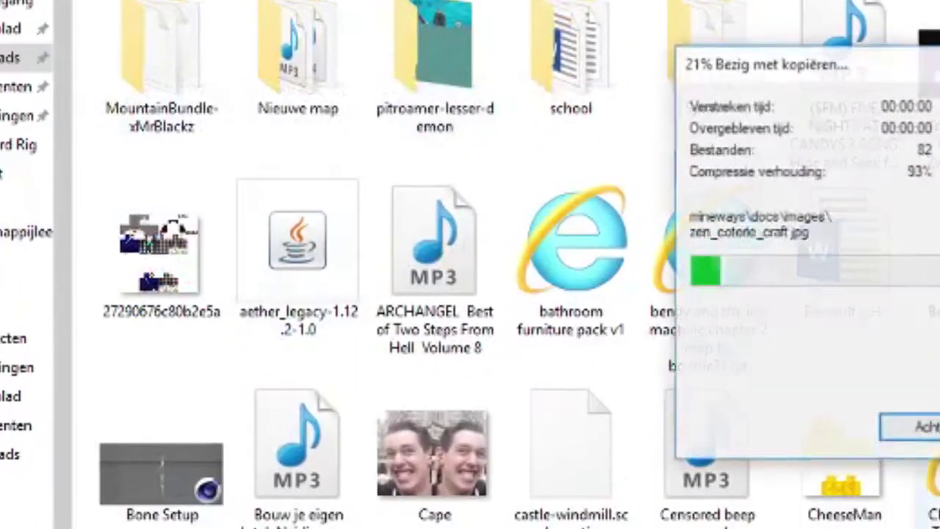
double_click(124, 172)
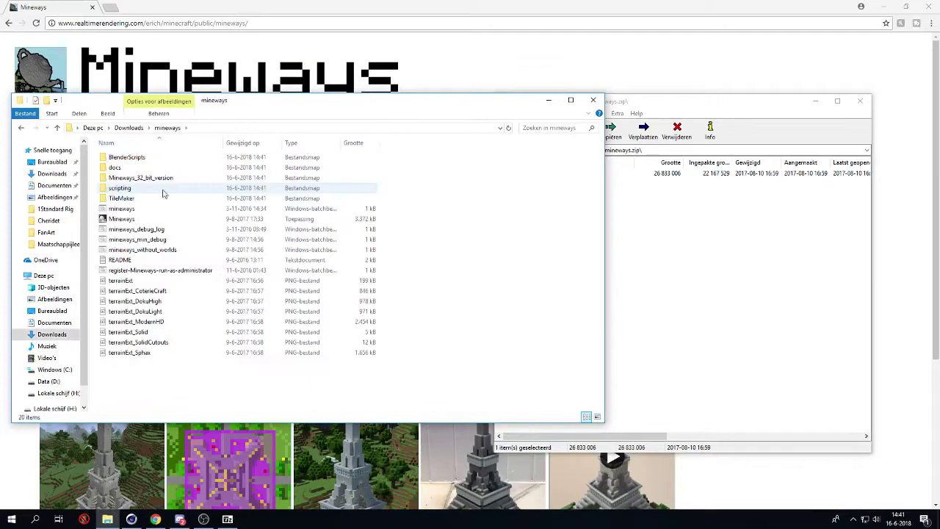
click(813, 103)
double_click(121, 218)
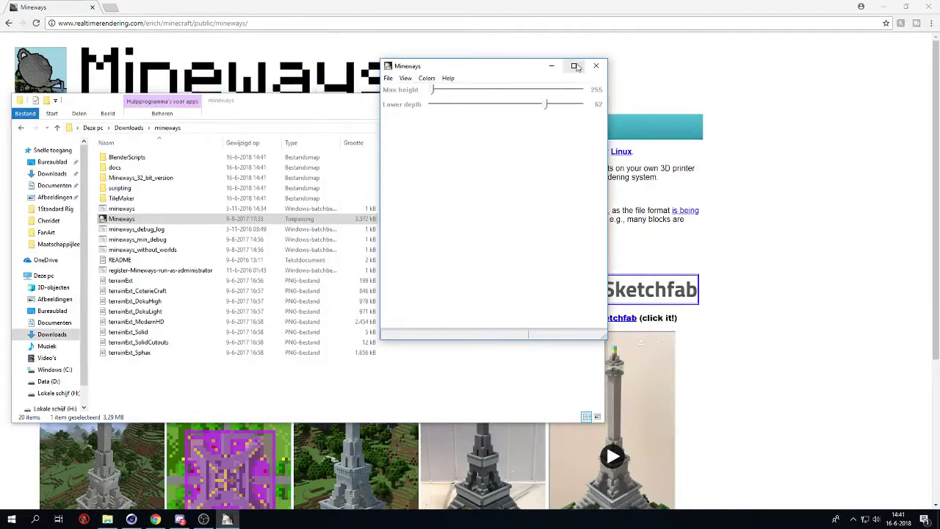
click(580, 67)
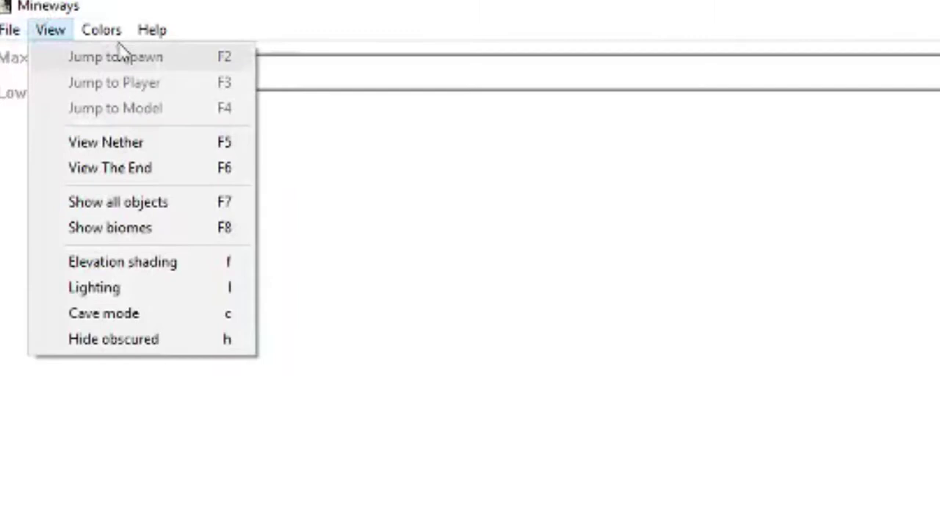
Open the De Player world in Mineways
mouse_move(132, 64)
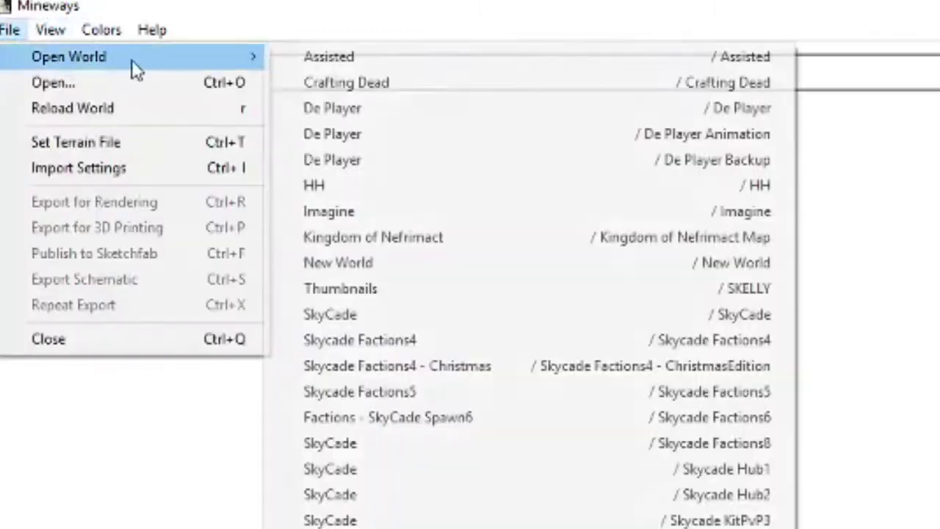
click(473, 445)
click(8, 31)
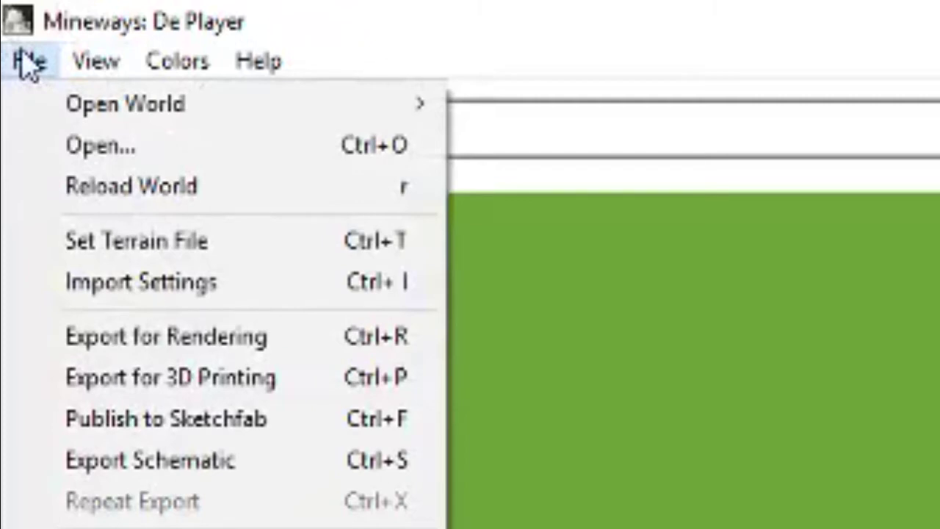
click(35, 156)
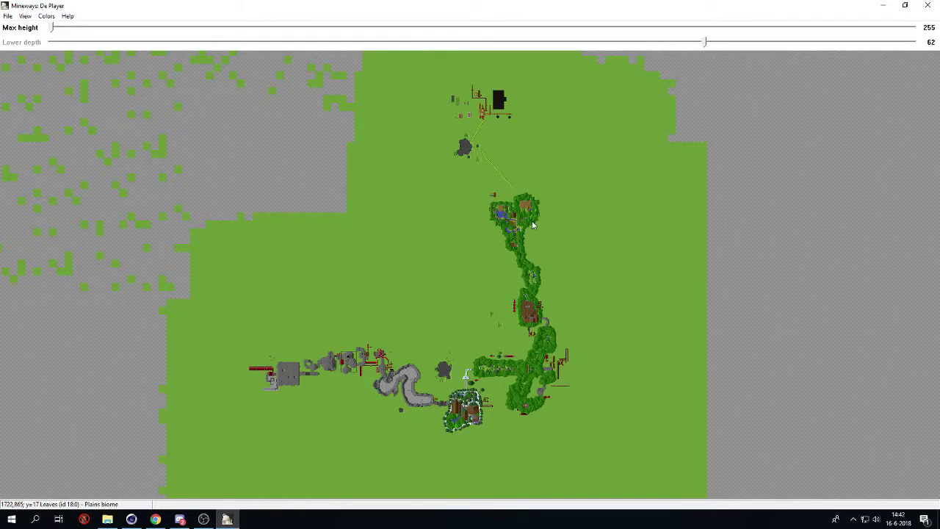
Select the forest area with the ponds and houses at the map's northern end and set its lower depth to 1
scroll(562, 227, up, 2)
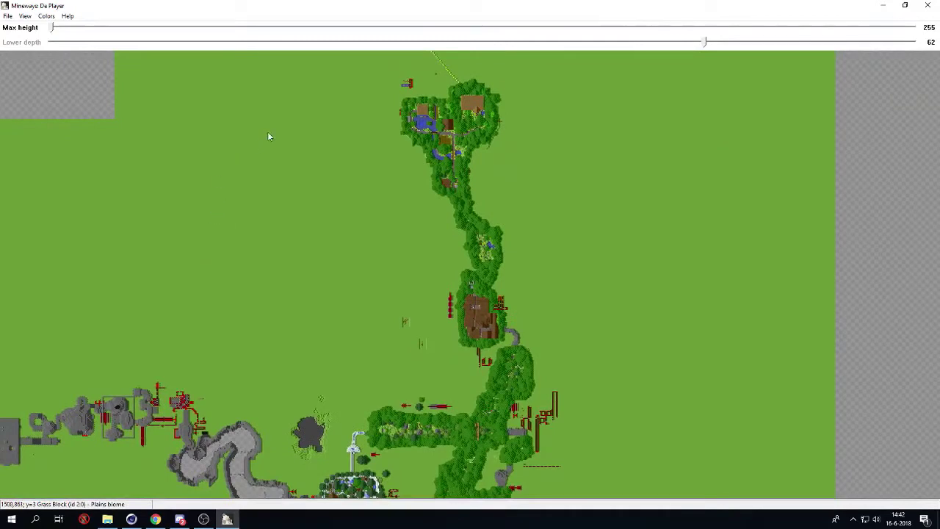
drag(364, 95, 383, 142)
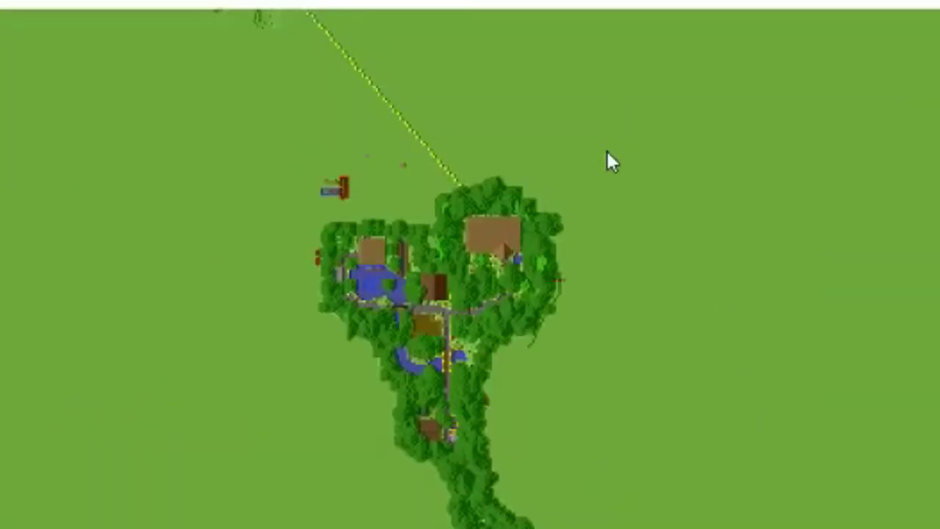
drag(564, 182, 273, 460)
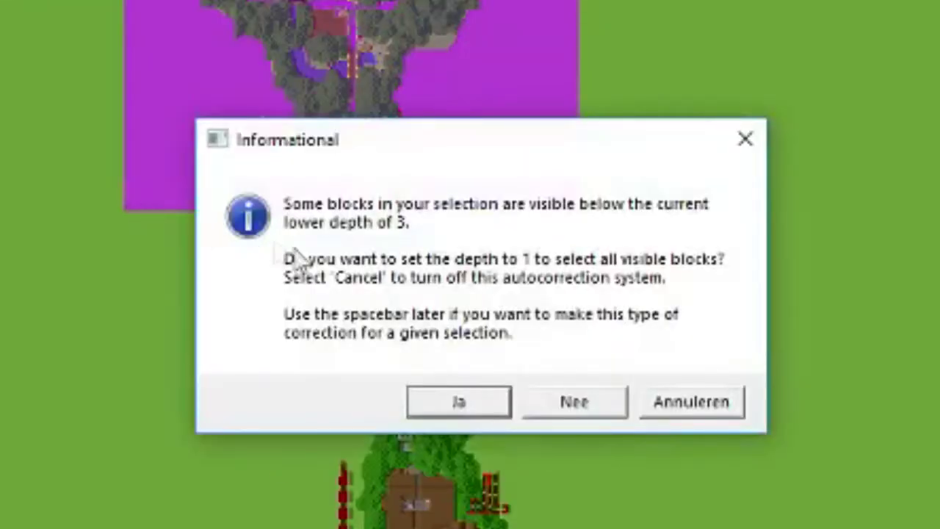
click(473, 407)
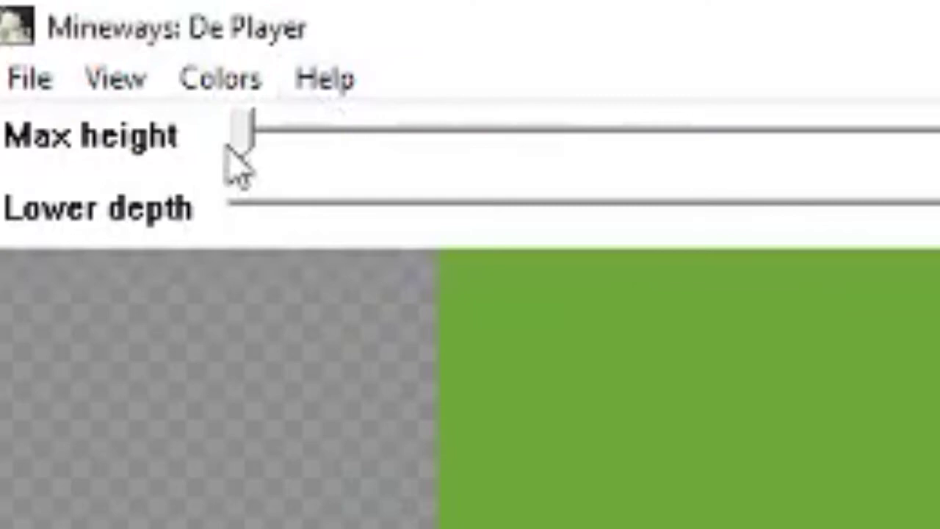
drag(251, 149, 22, 35)
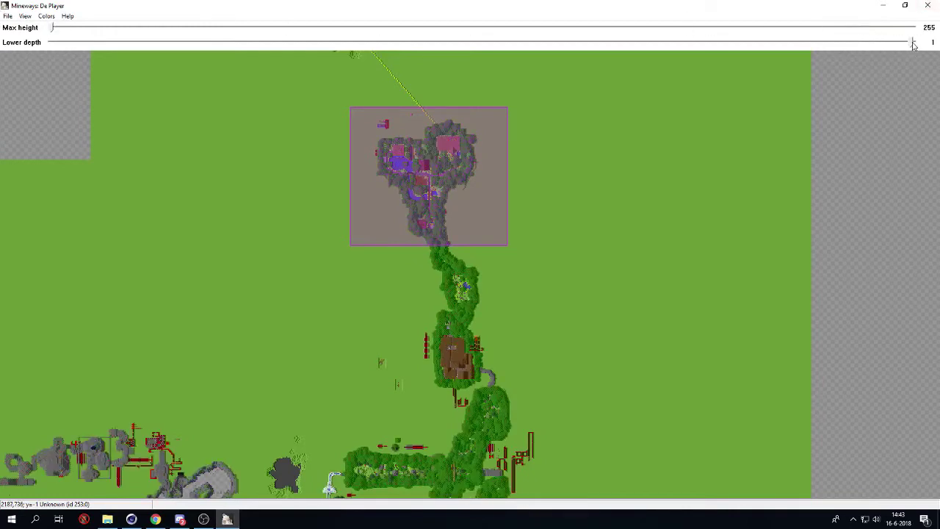
mouse_move(913, 44)
mouse_down()
mouse_move(889, 47)
mouse_move(909, 47)
mouse_up()
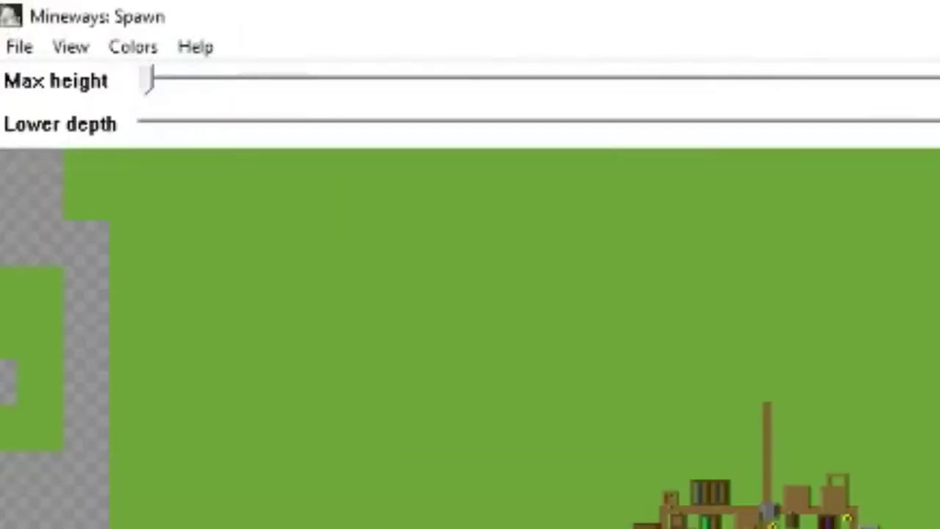
Export the Spawn world selection for rendering as an absolute Wavefront OBJ named Spawn in the desktop's Tutorial folder
click(14, 50)
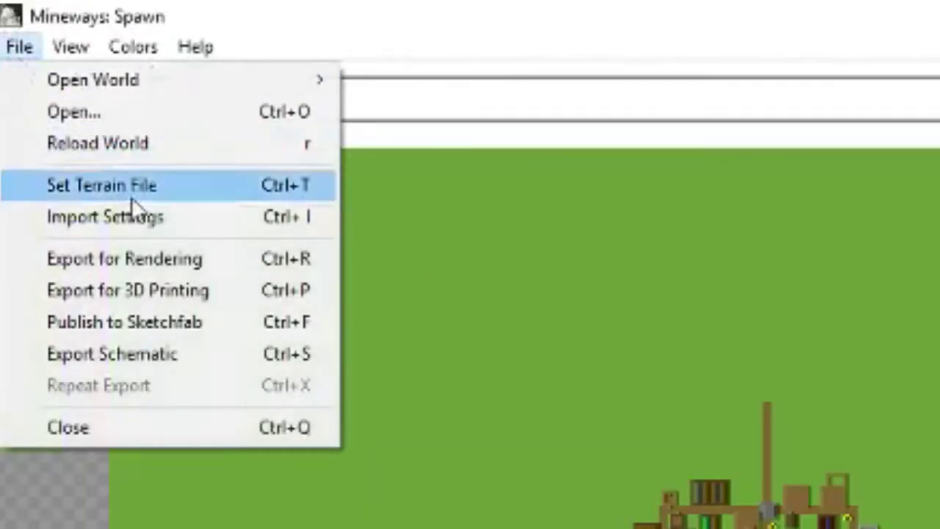
click(139, 250)
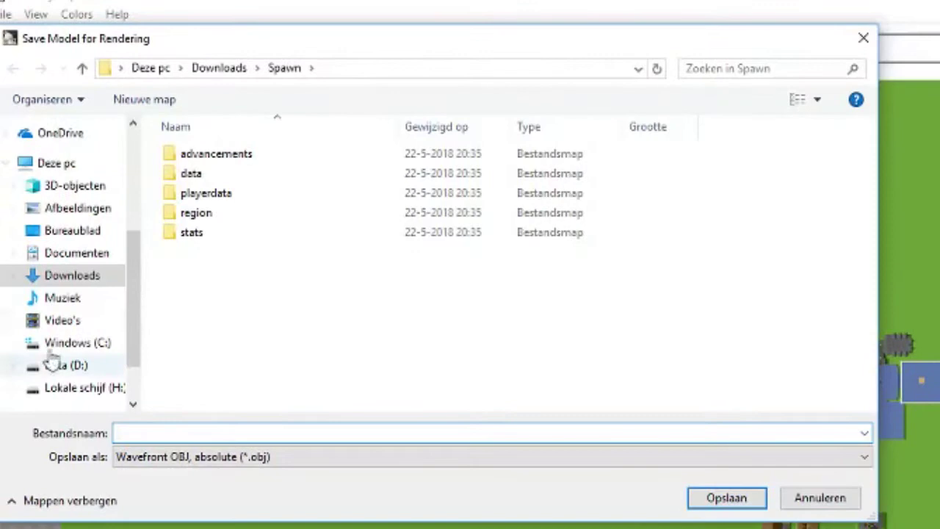
click(73, 232)
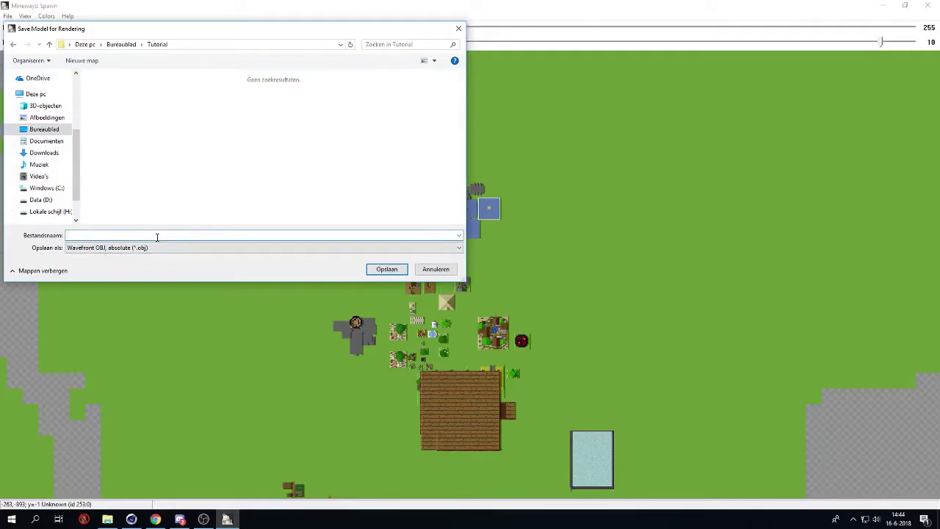
text(Spawn)
key(Return)
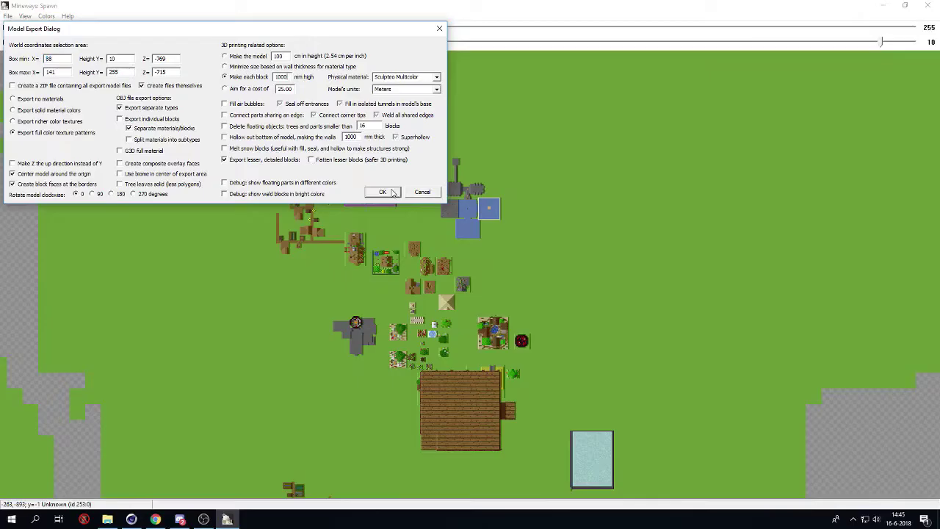
click(392, 192)
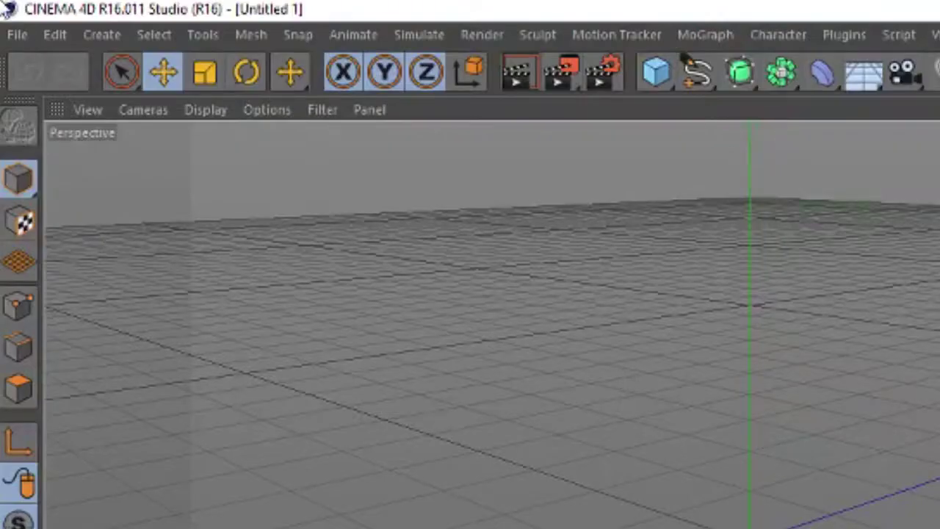
Switch to Cinema 4D and open the exported Spawn model from the desktop's Tutorial folder
click(16, 35)
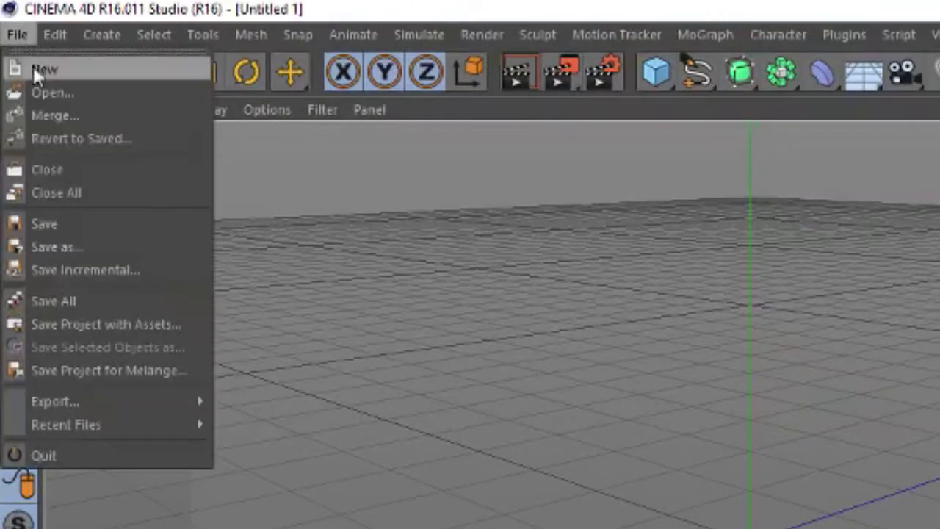
click(42, 107)
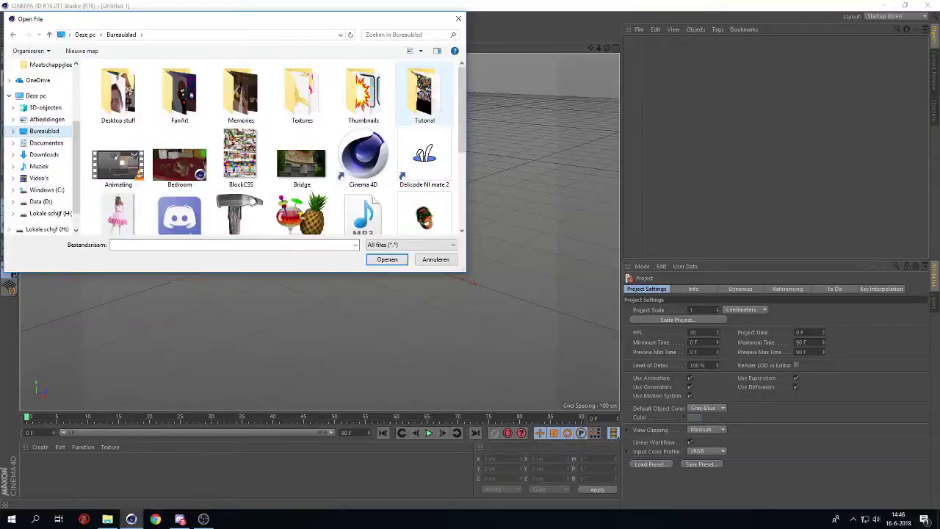
double_click(214, 131)
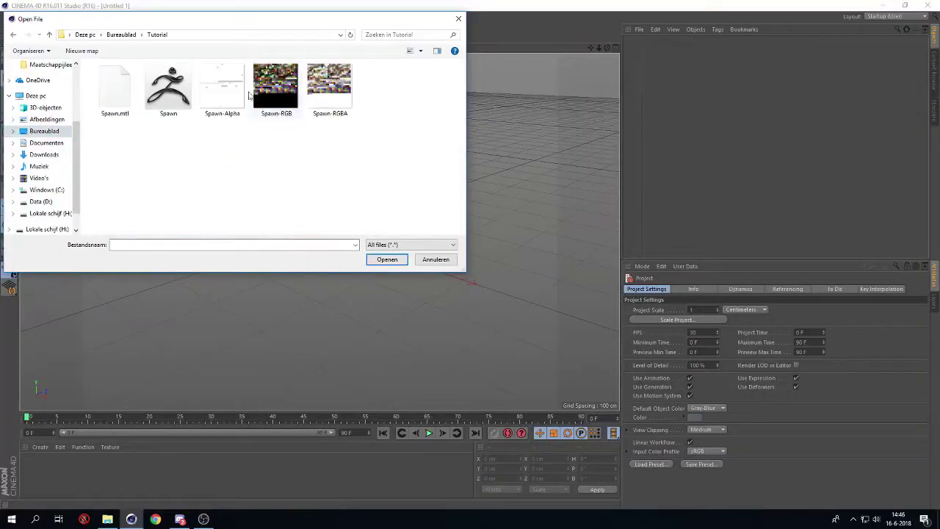
click(172, 95)
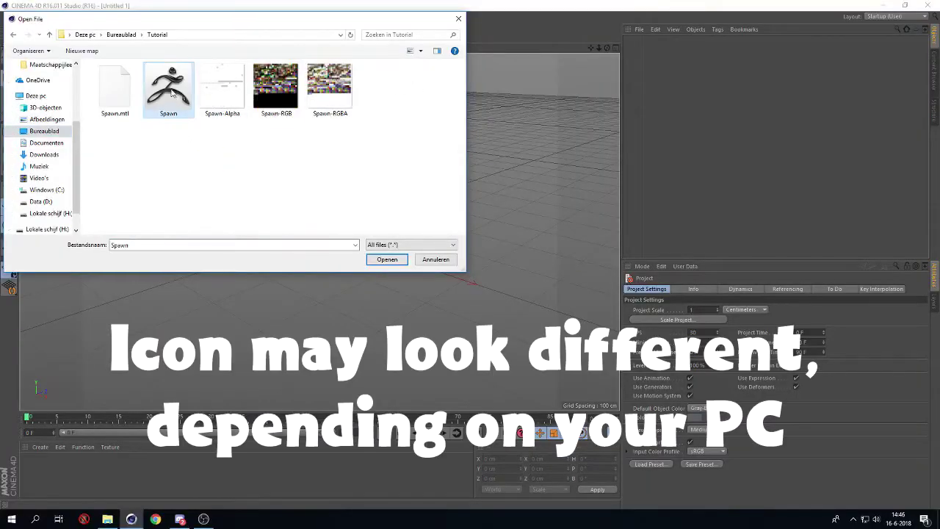
double_click(171, 92)
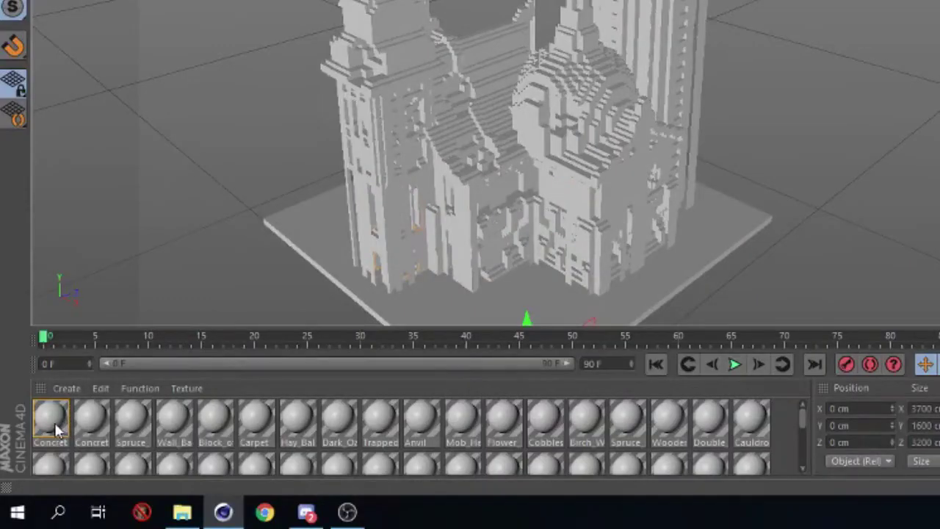
Select all materials from Concrete_Powder to Stone, disable their Reflectance channel and enable their Alpha channel
click(33, 468)
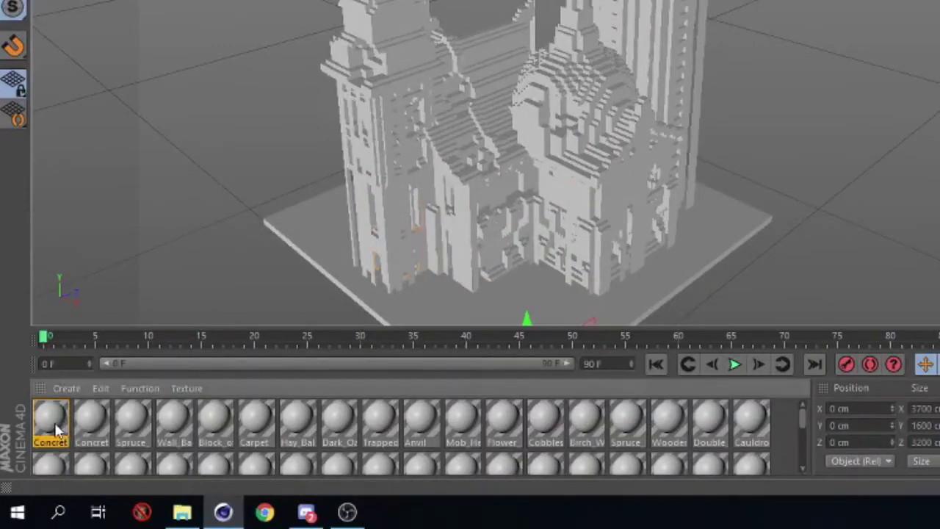
scroll(59, 432, down, 3)
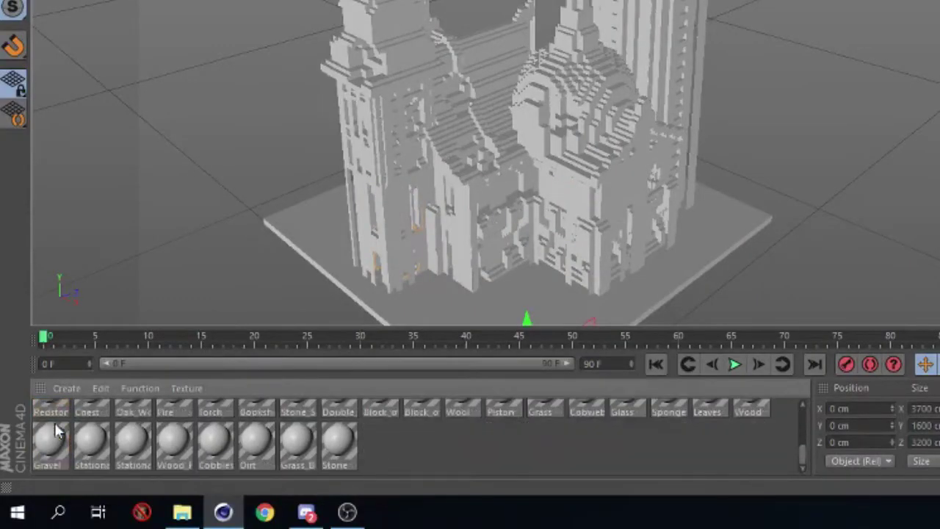
shift+click(336, 441)
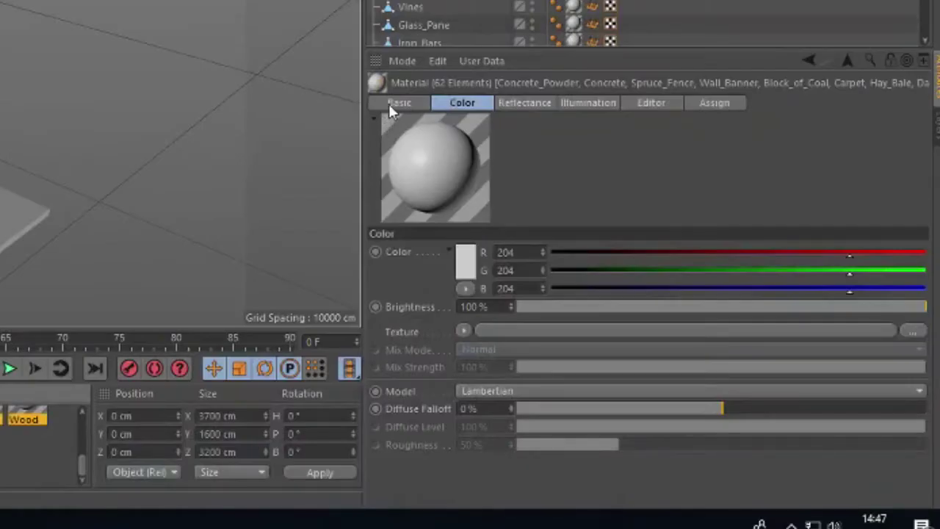
click(389, 104)
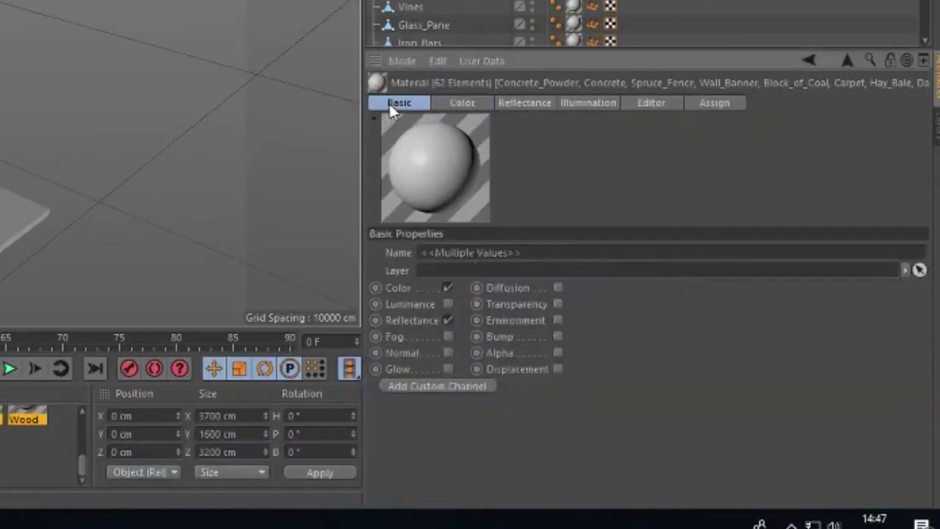
click(447, 320)
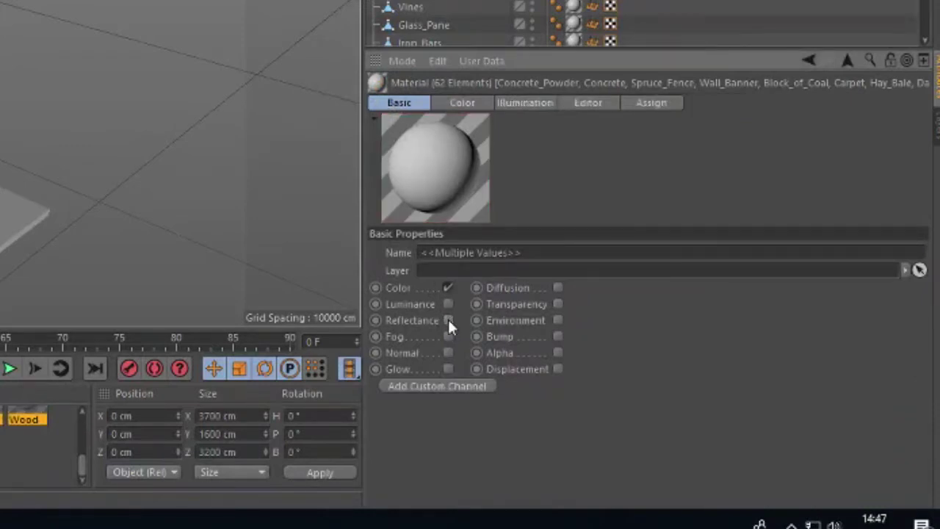
click(557, 353)
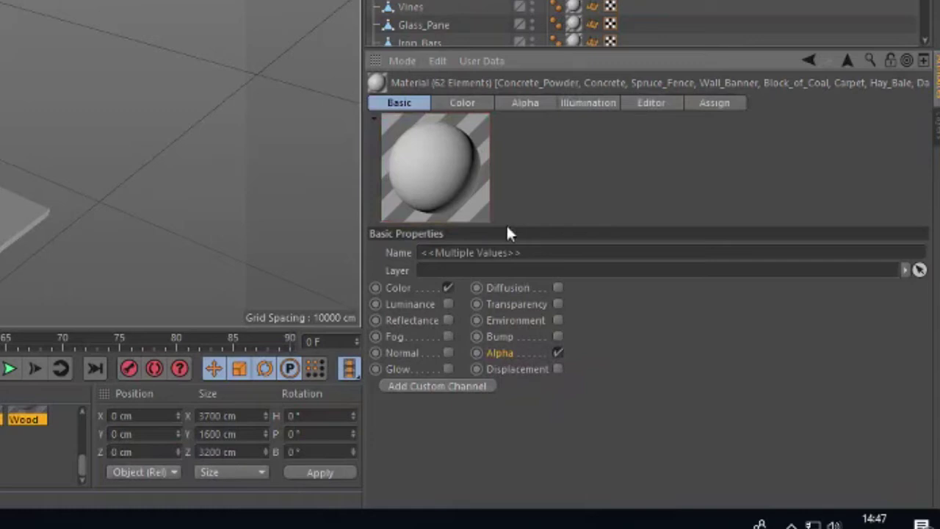
Load Spawn-RGB from the desktop's Tutorial folder as the selected materials' Color texture and set its sampling to None
click(467, 103)
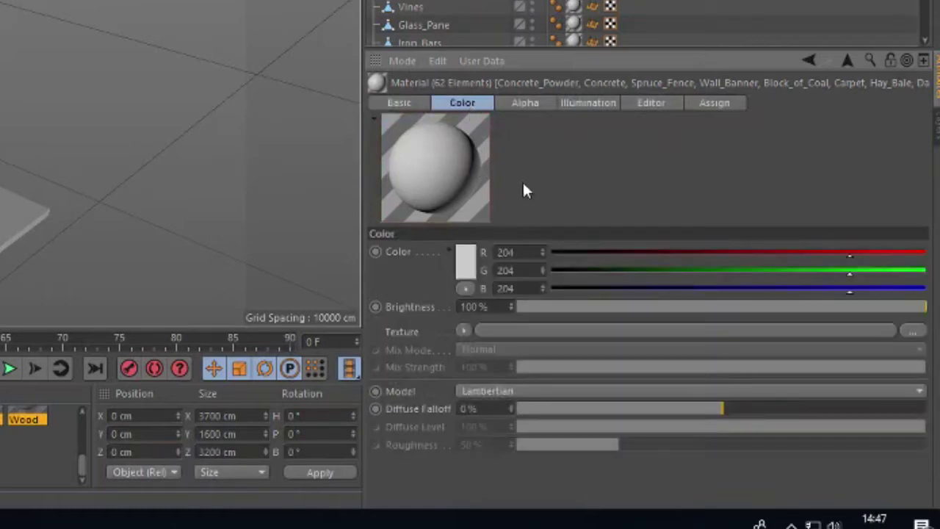
click(913, 332)
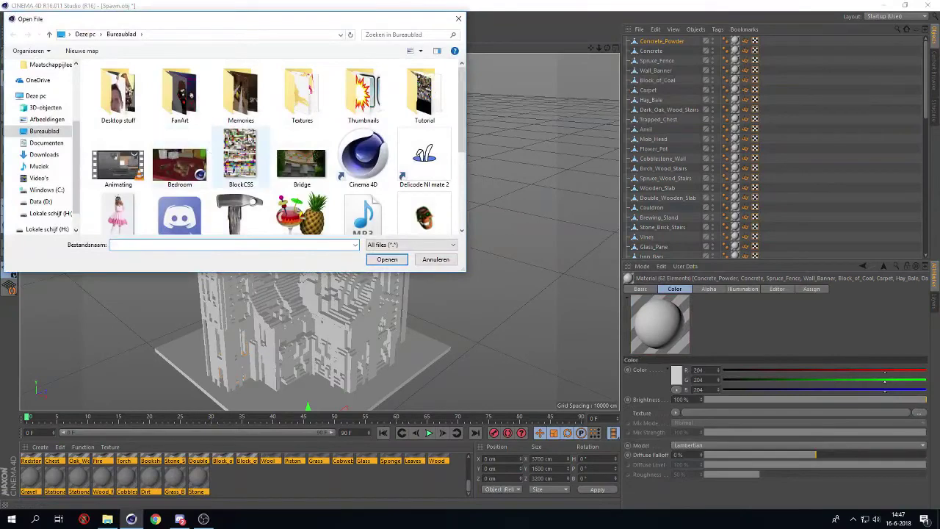
double_click(421, 103)
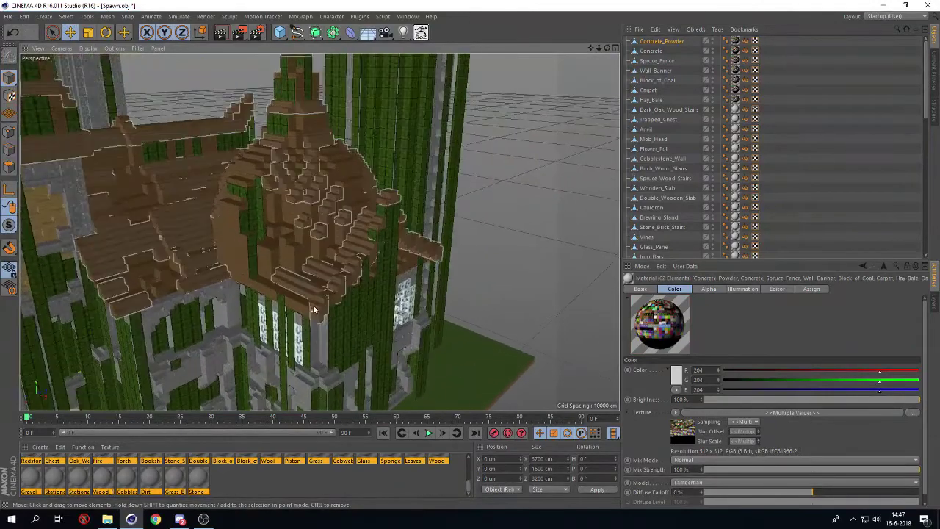
click(245, 35)
key(Escape)
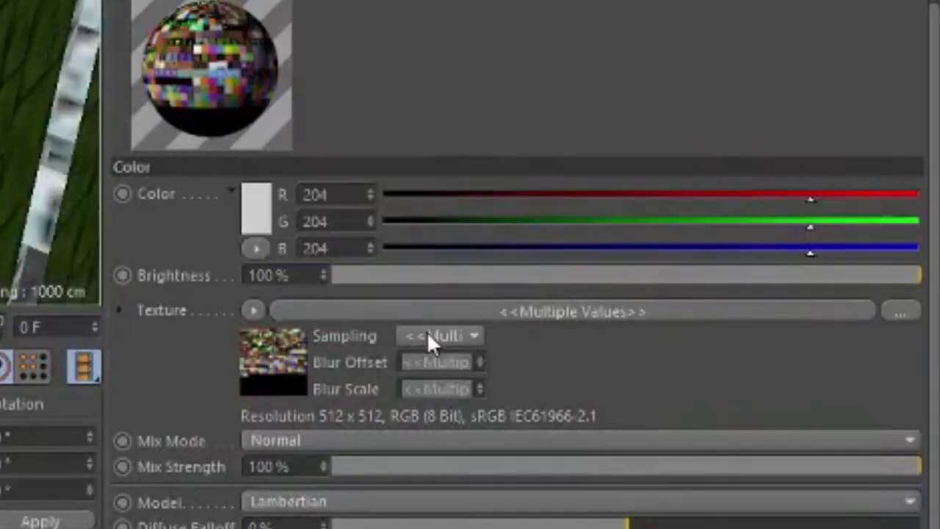
click(433, 337)
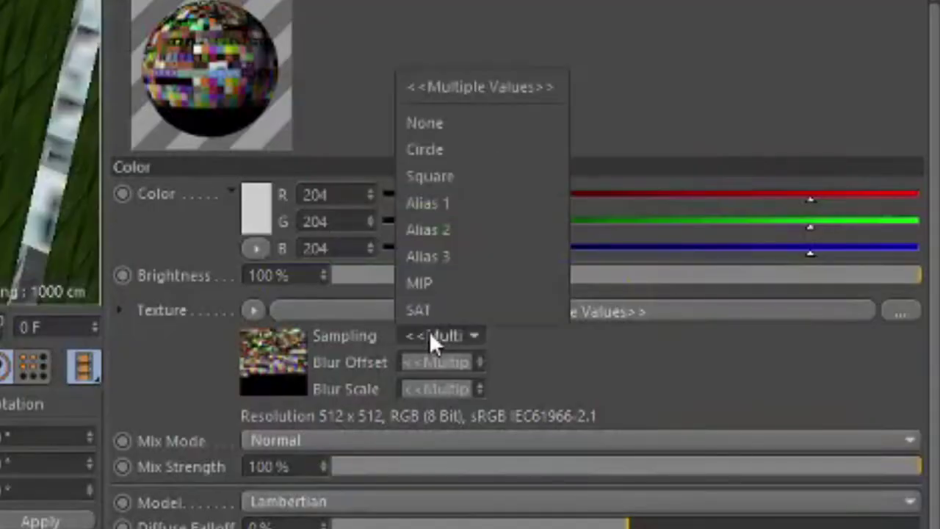
click(435, 124)
Load Spawn-Alpha from the Tutorial folder as the selected materials' Alpha texture and set its sampling to None
click(711, 289)
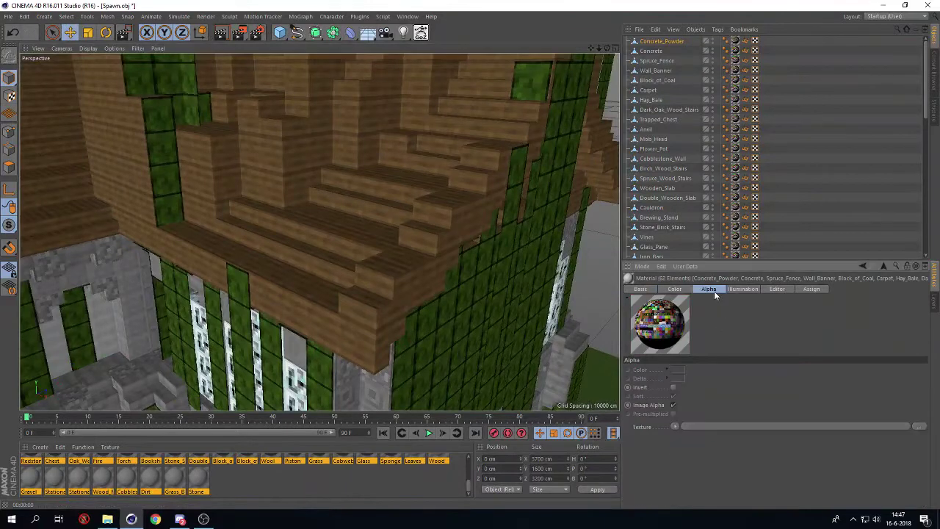
click(918, 426)
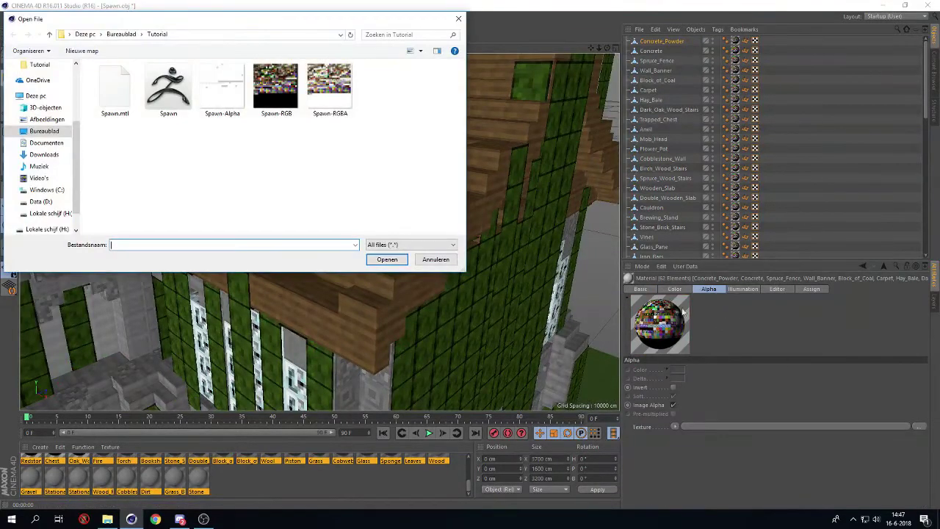
click(218, 110)
double_click(223, 96)
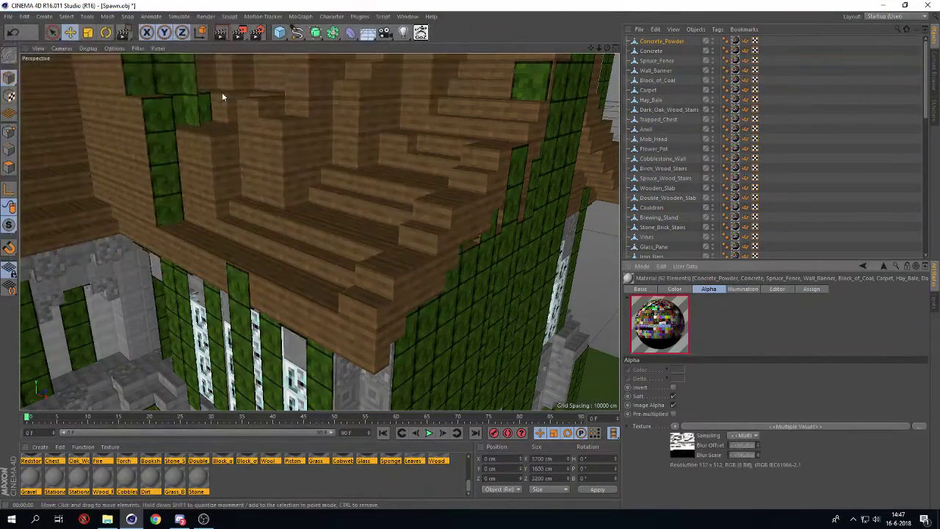
click(743, 434)
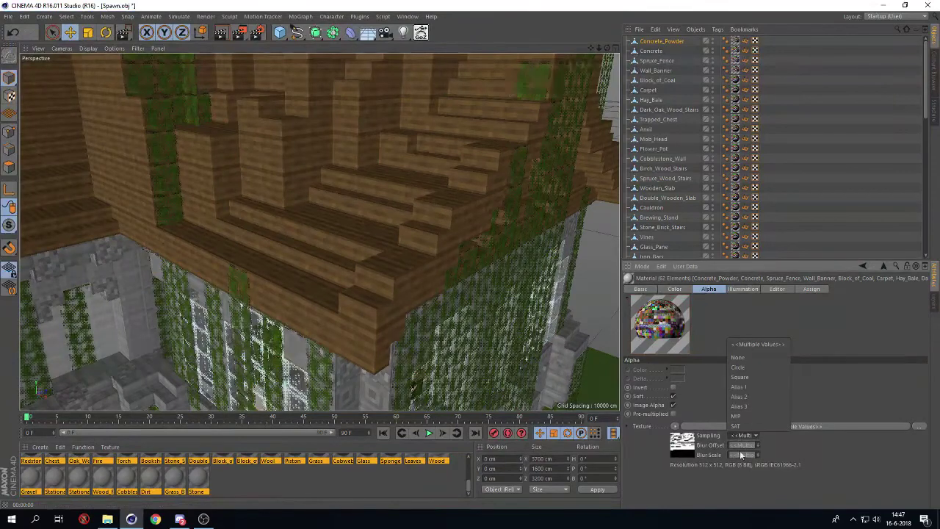
click(736, 357)
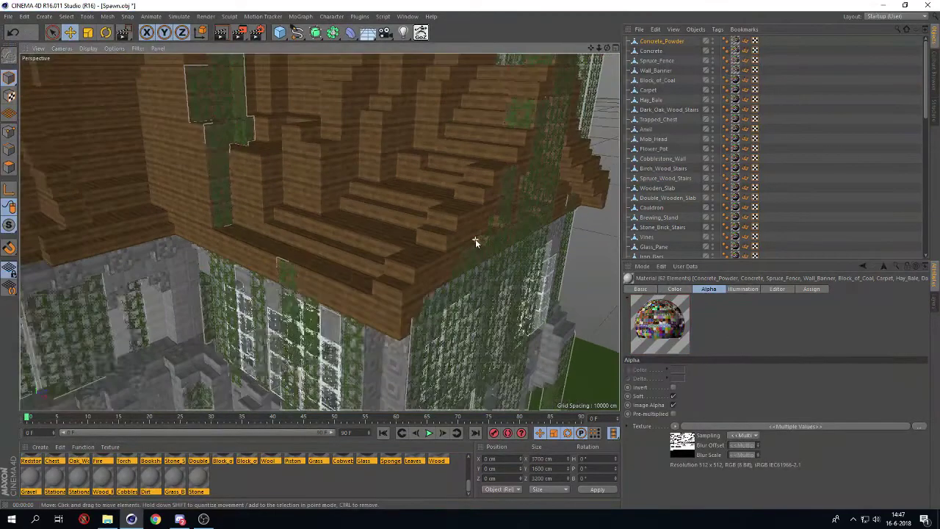